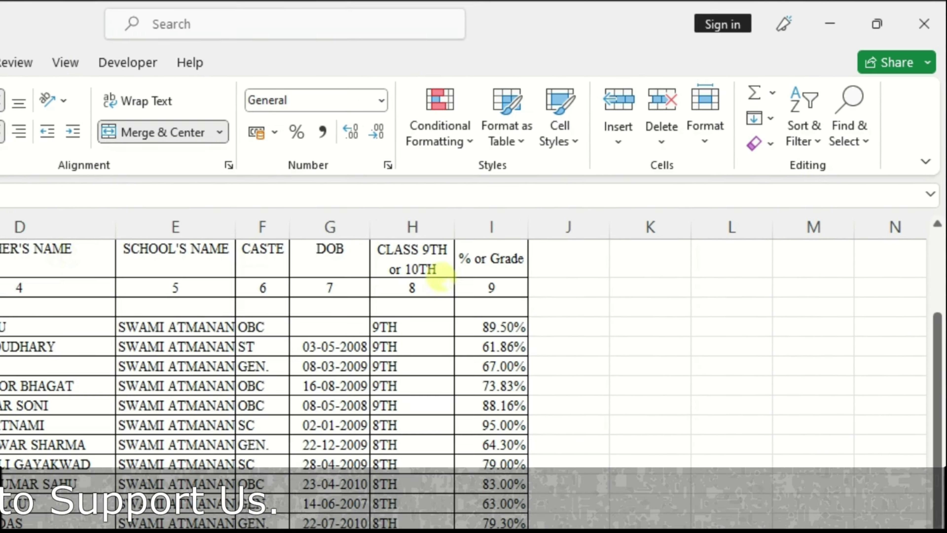
# Step: Browse the sort options, then select the name, caste and class columns to review the data
pyautogui.click(803, 123)
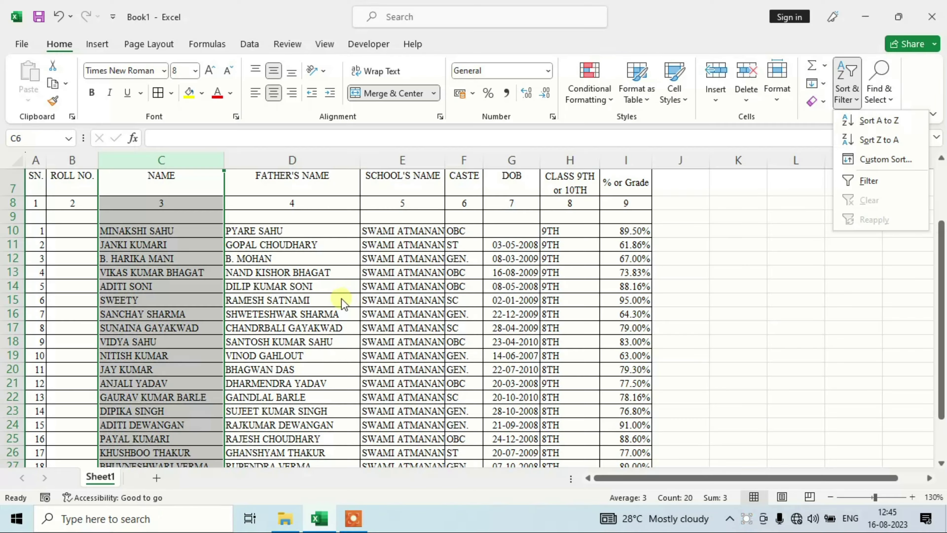
pyautogui.click(341, 299)
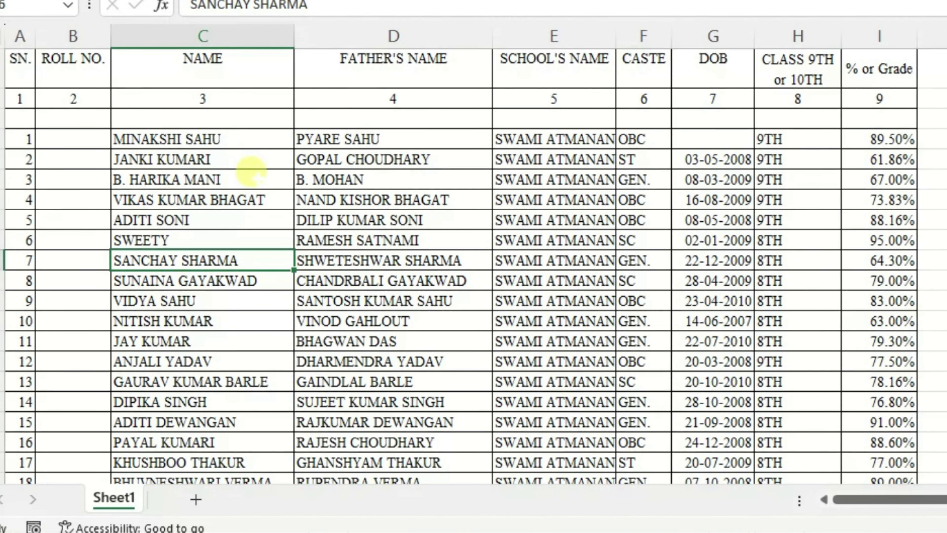
pyautogui.moveTo(168, 139); pyautogui.dragTo(168, 401)
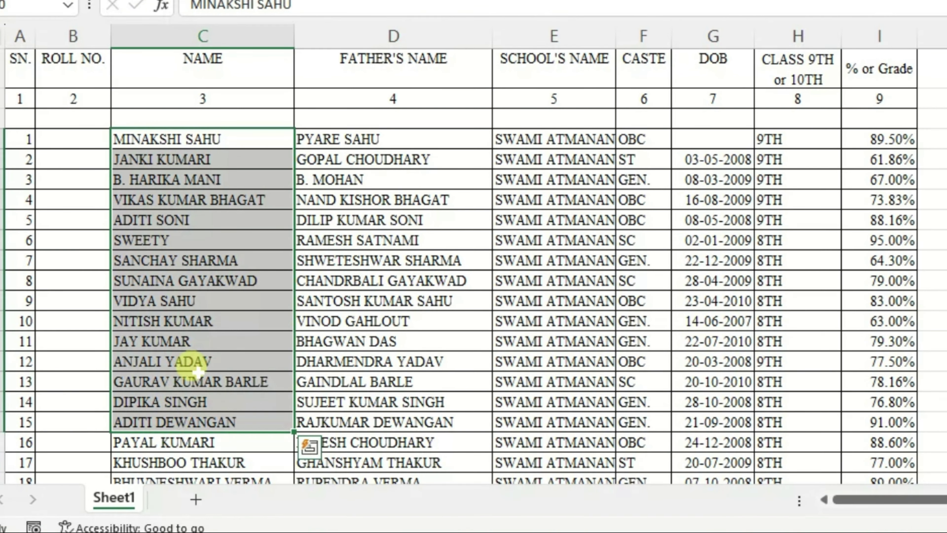
pyautogui.moveTo(634, 140); pyautogui.dragTo(670, 420)
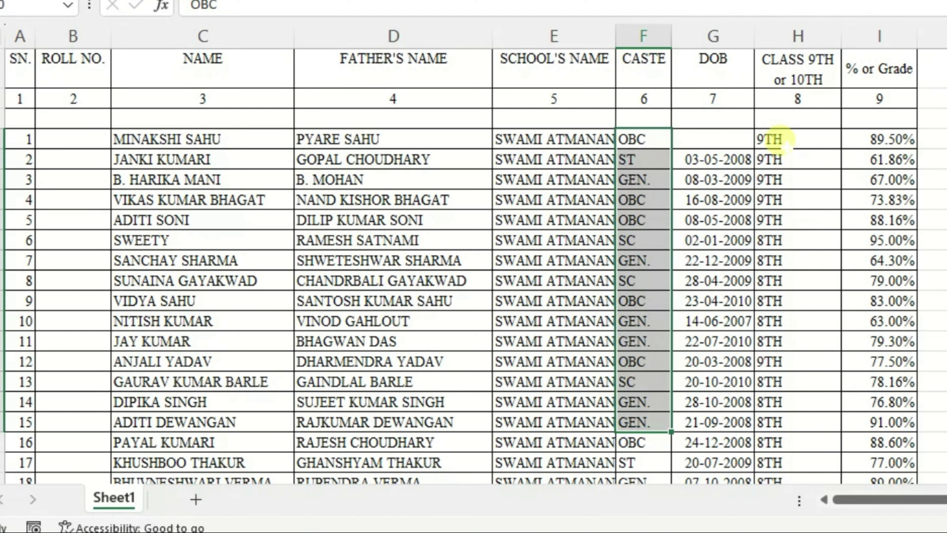
pyautogui.moveTo(780, 140); pyautogui.dragTo(793, 303)
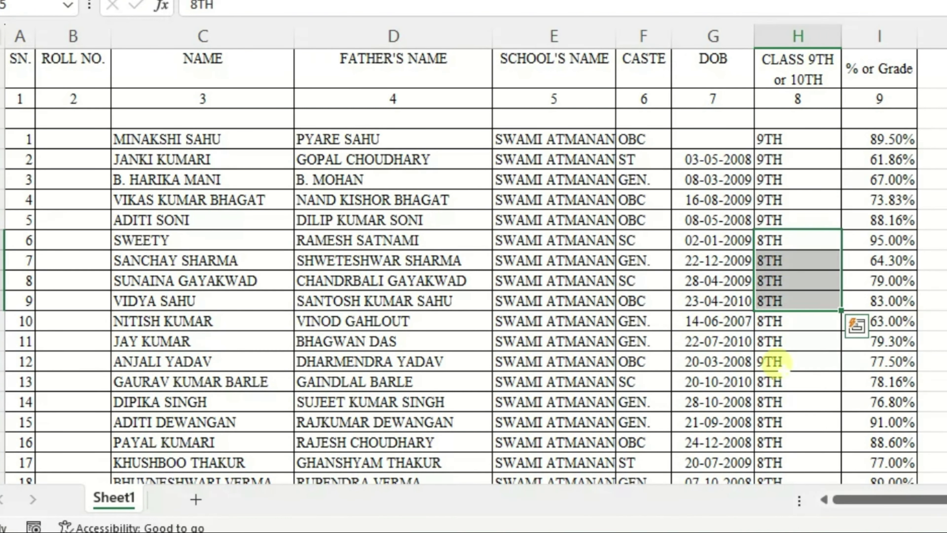
pyautogui.click(781, 383)
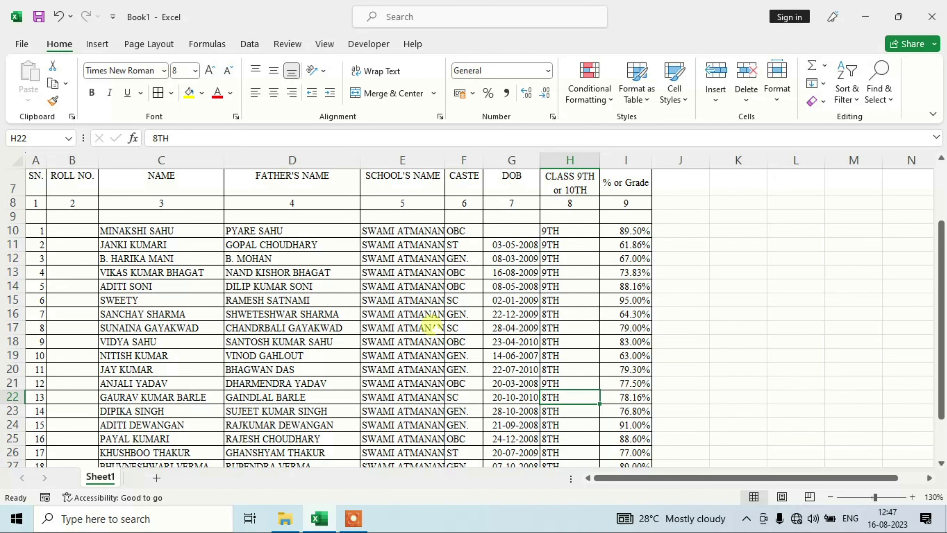
# Step: Select the whole student data block with Ctrl+A and open Custom Sort
pyautogui.hotkey('ctrl', 'a')
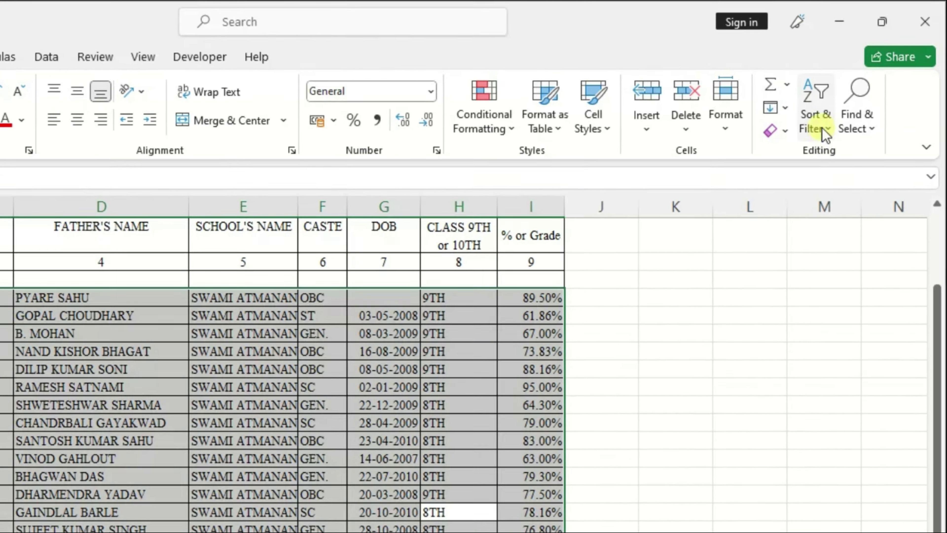
pyautogui.click(852, 100)
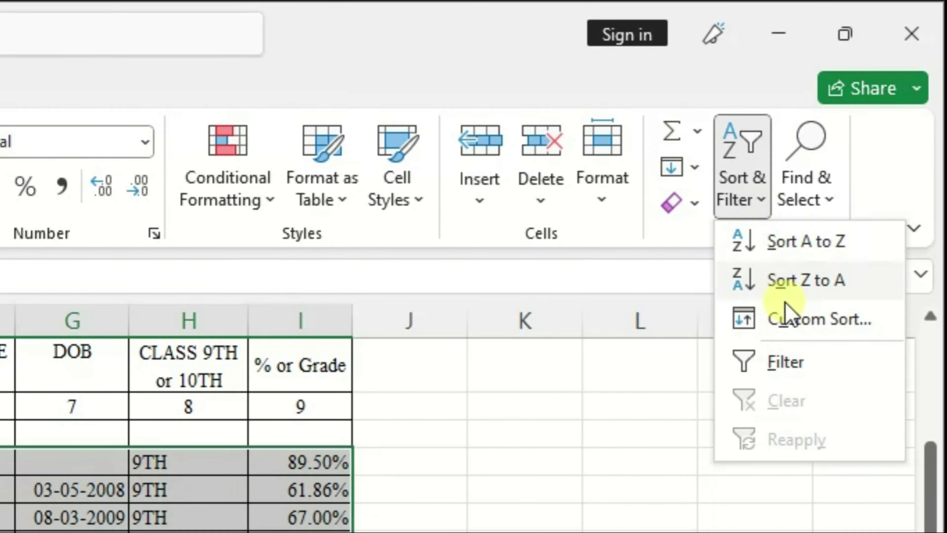
pyautogui.click(787, 287)
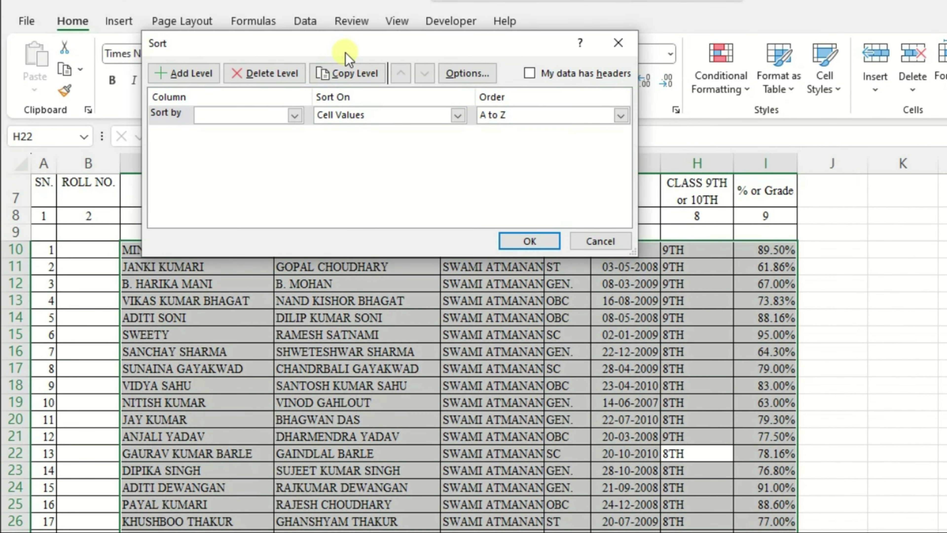
# Step: Sort by Column H (class), A to Z, and add a second sort level
pyautogui.moveTo(345, 43); pyautogui.dragTo(398, 16)
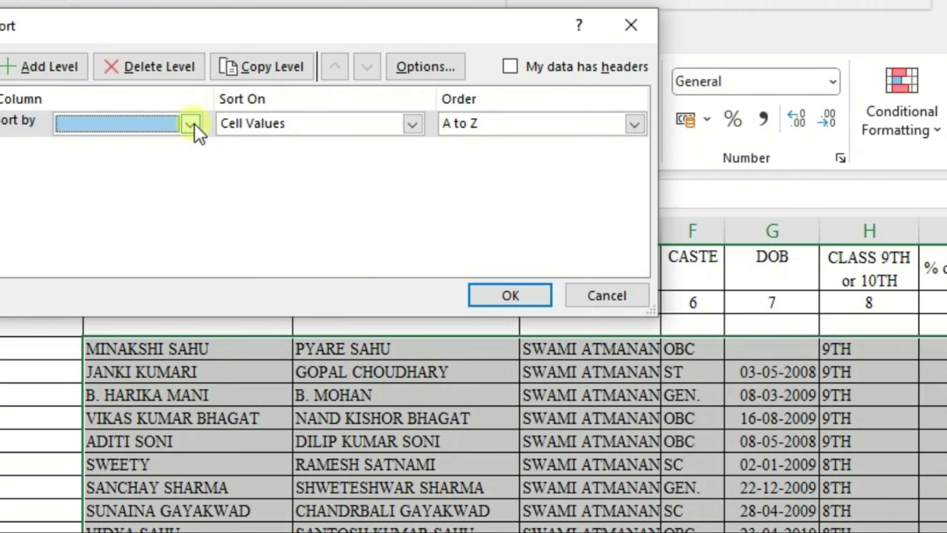
pyautogui.click(192, 126)
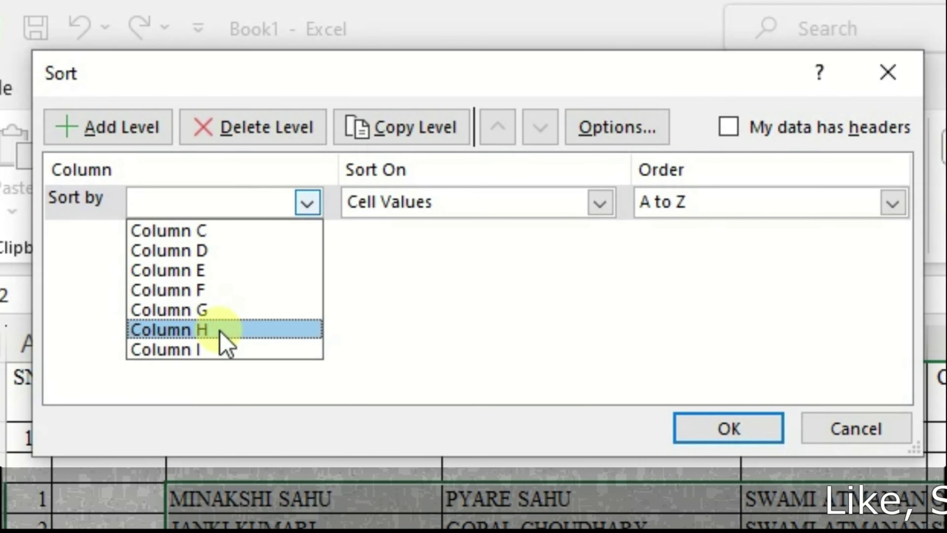
pyautogui.click(223, 332)
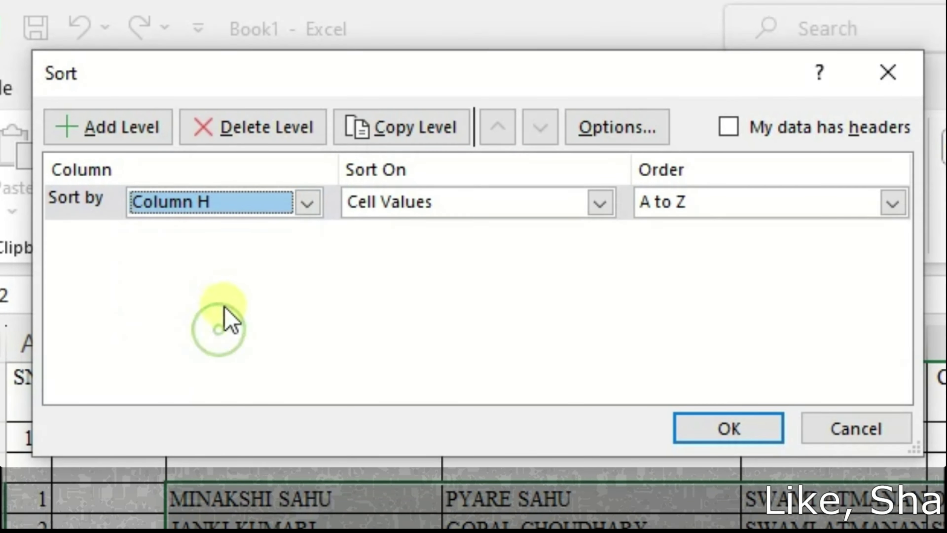
pyautogui.click(703, 210)
pyautogui.click(704, 215)
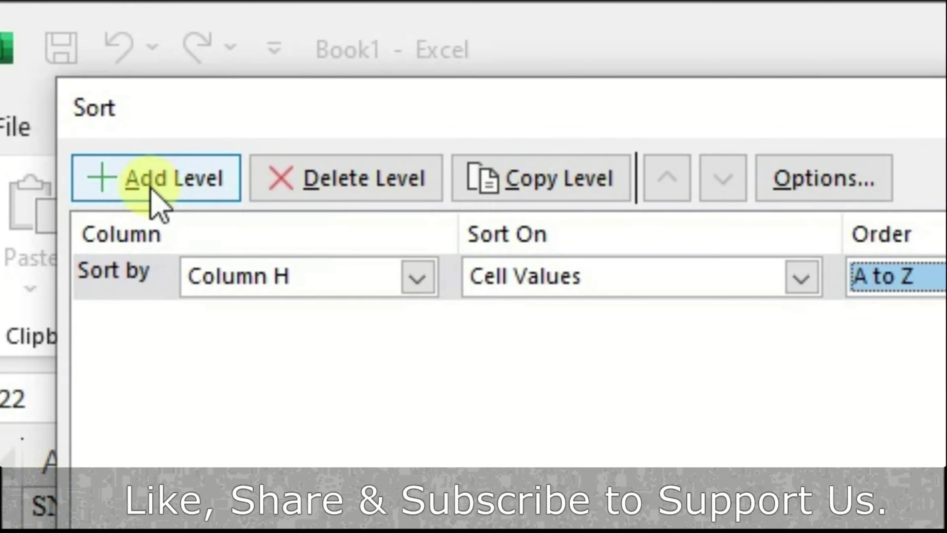
pyautogui.click(103, 131)
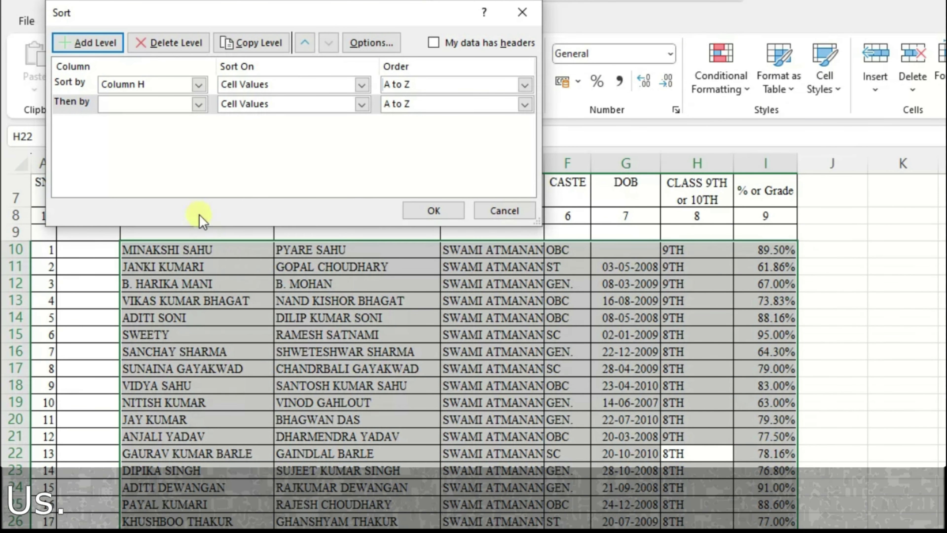
# Step: Set the second sort level to Column C (student names), A to Z
pyautogui.click(198, 104)
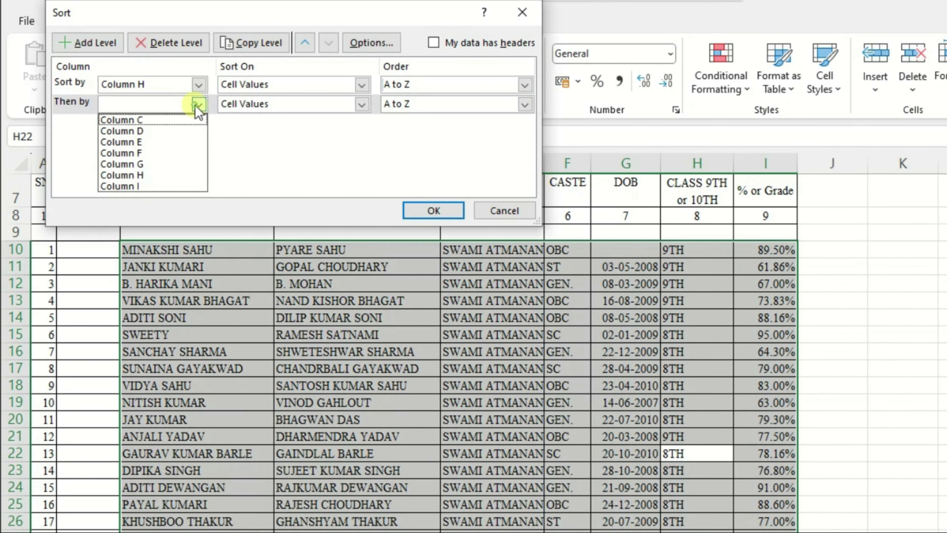
pyautogui.click(277, 30)
pyautogui.moveTo(352, 16)
pyautogui.mouseDown()
pyautogui.moveTo(396, 298)
pyautogui.moveTo(409, 296)
pyautogui.mouseUp()
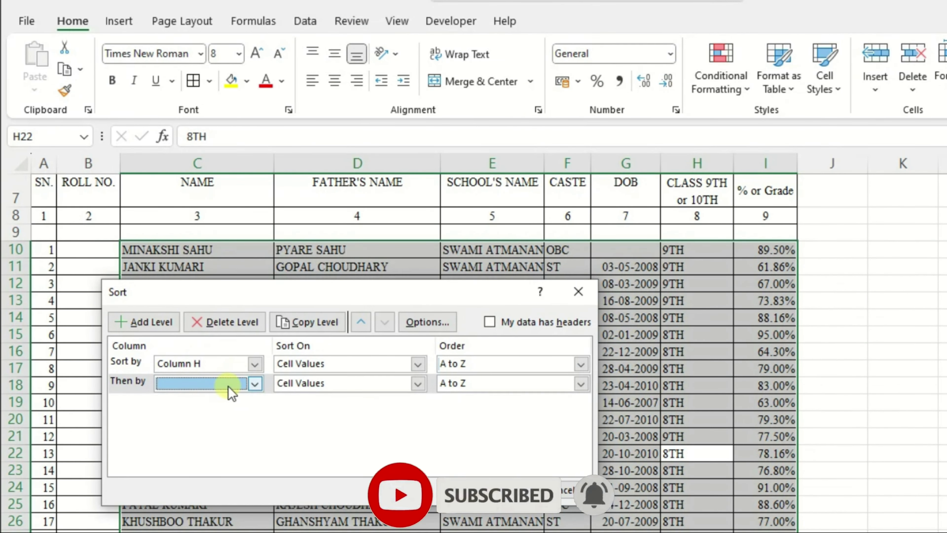
pyautogui.click(256, 384)
pyautogui.click(186, 396)
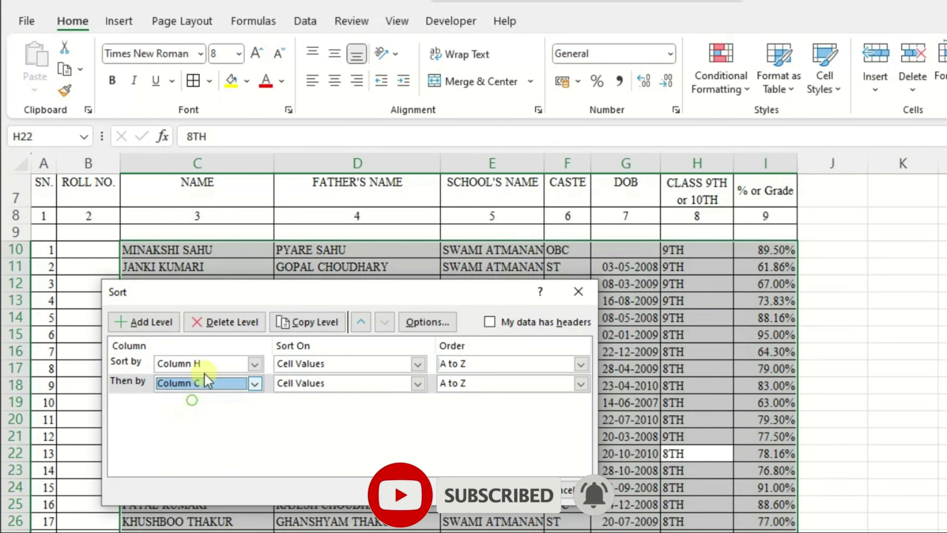
pyautogui.click(481, 385)
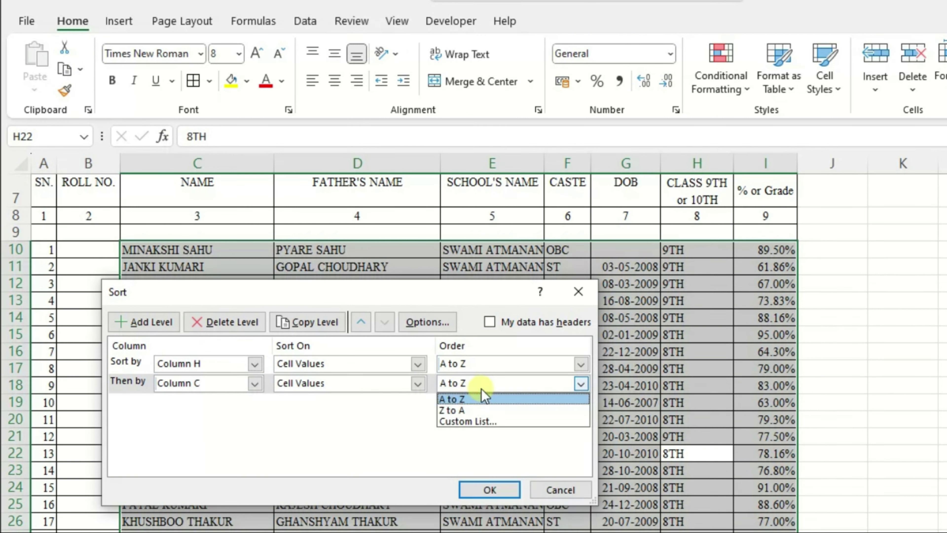
pyautogui.click(483, 398)
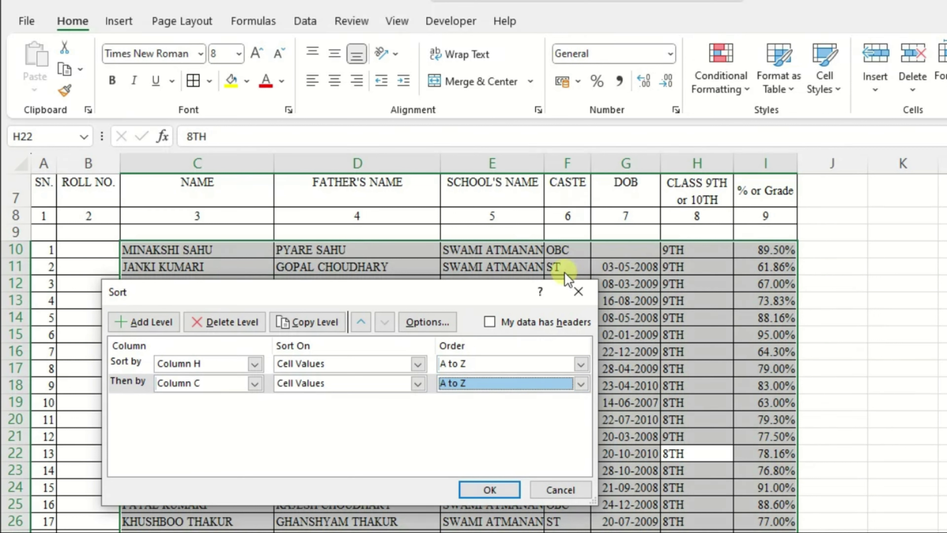
# Step: Add a third sort level by Column F (caste)
pyautogui.click(139, 323)
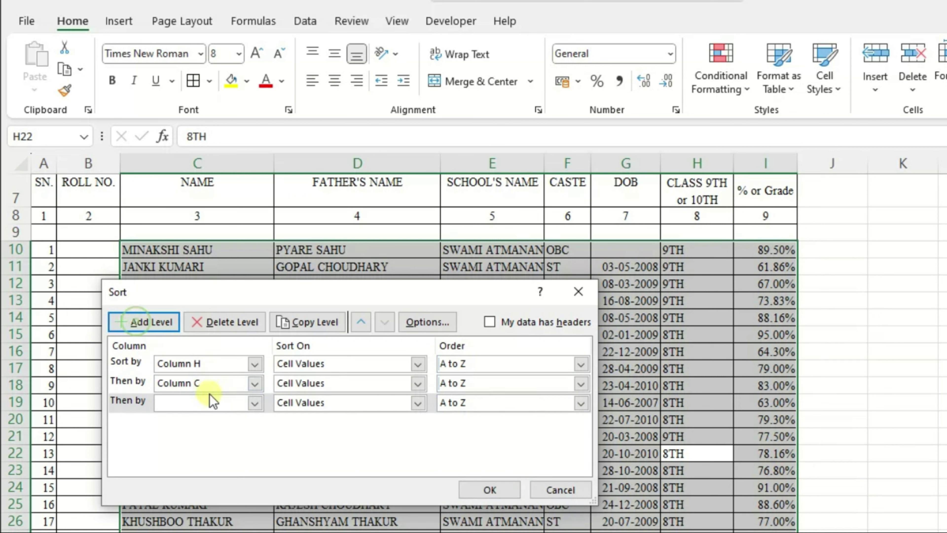
pyautogui.click(255, 403)
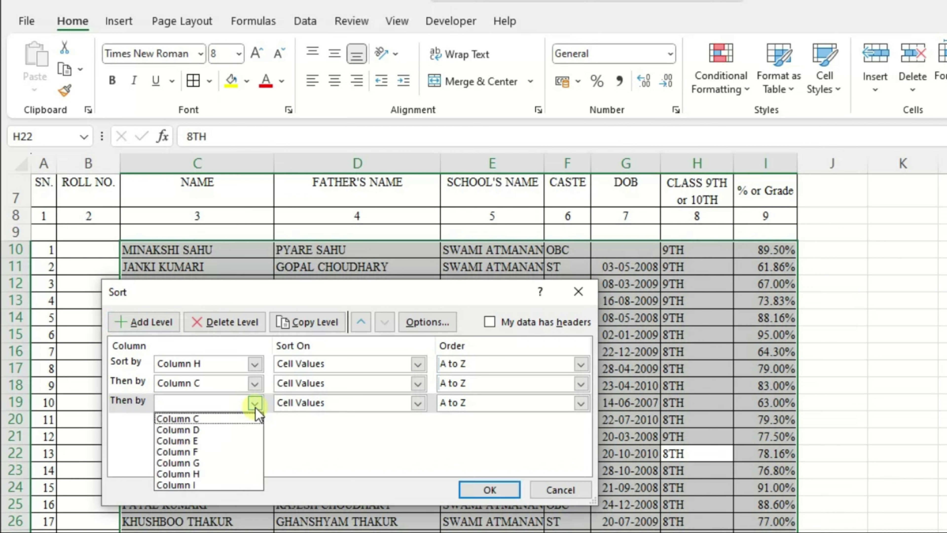
pyautogui.click(201, 446)
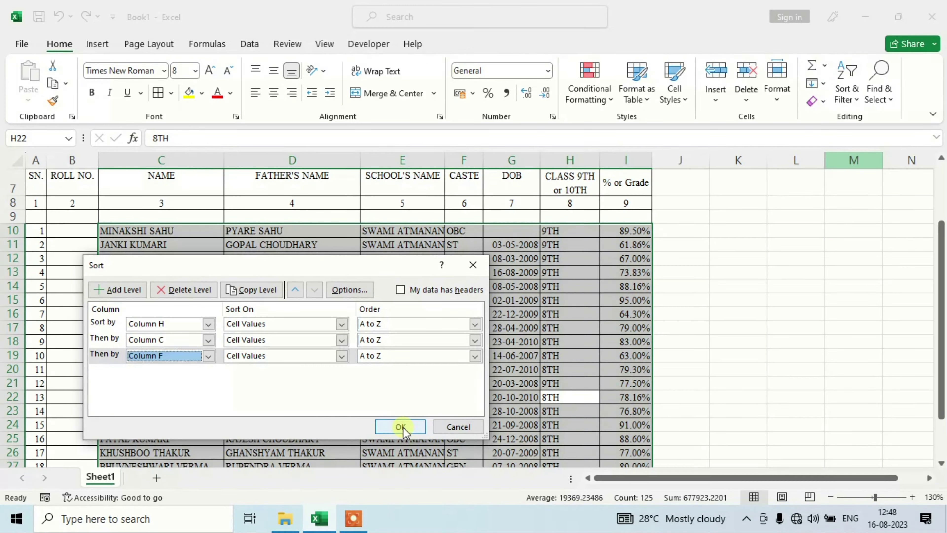
# Step: Apply the three-level sort and check the 8TH rows H10–H21 and 9TH names C22–C27
pyautogui.click(490, 490)
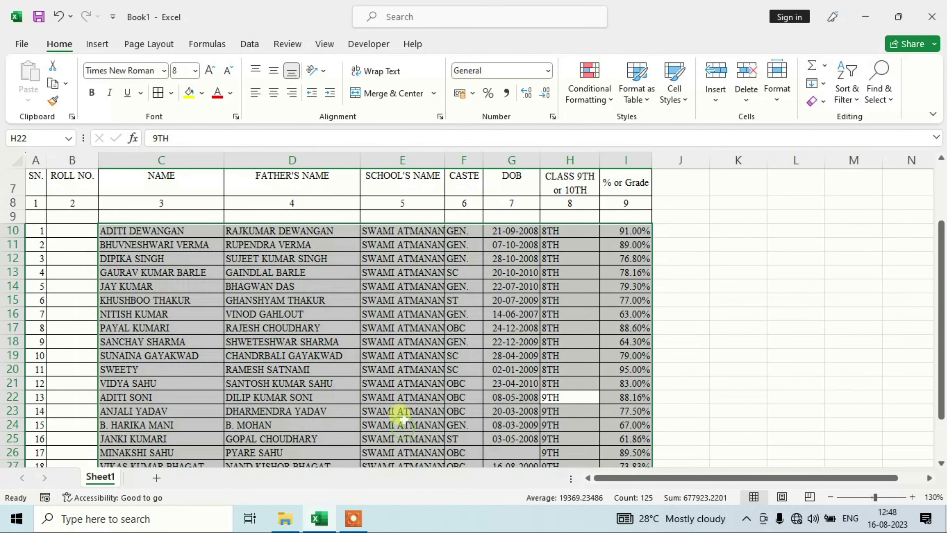
pyautogui.click(373, 342)
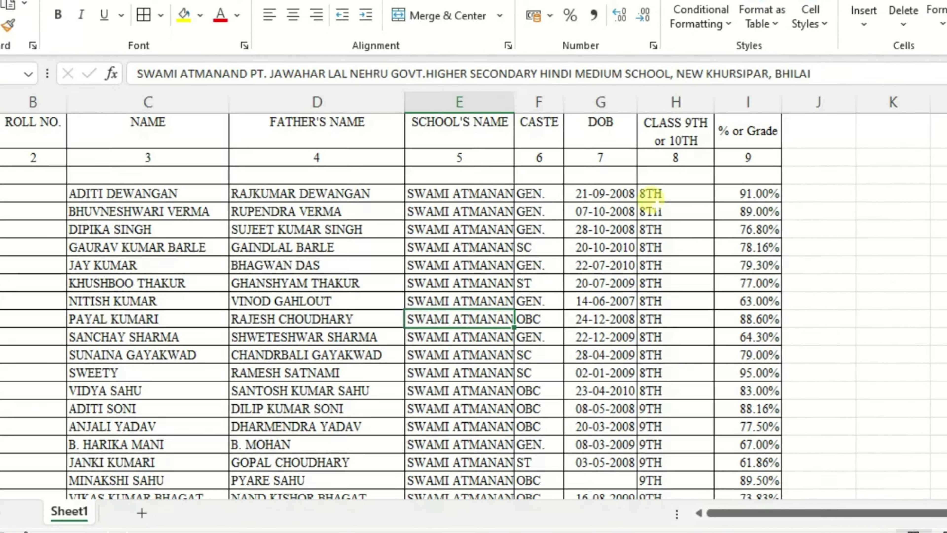
pyautogui.click(551, 232)
pyautogui.moveTo(708, 182); pyautogui.dragTo(719, 394)
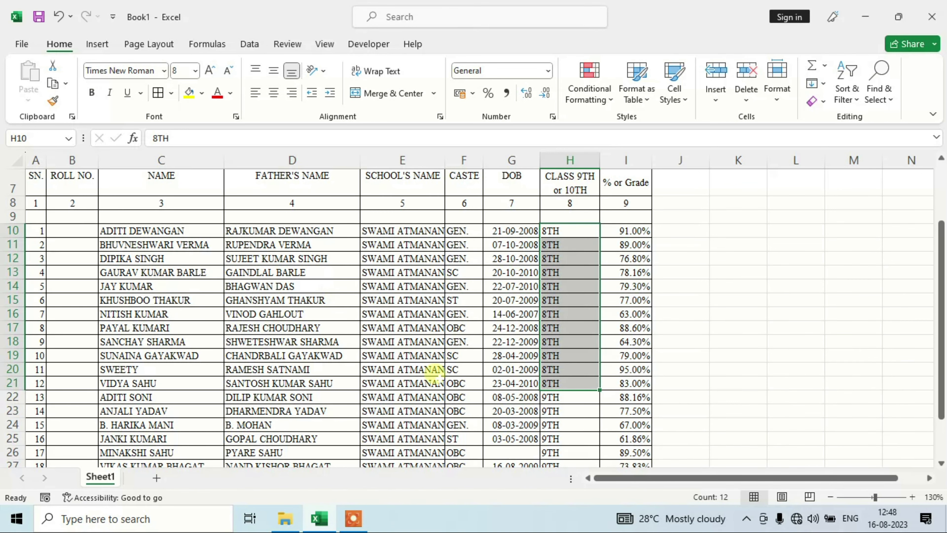
pyautogui.scroll(-3, 593, 415)
pyautogui.moveTo(566, 260); pyautogui.dragTo(566, 329)
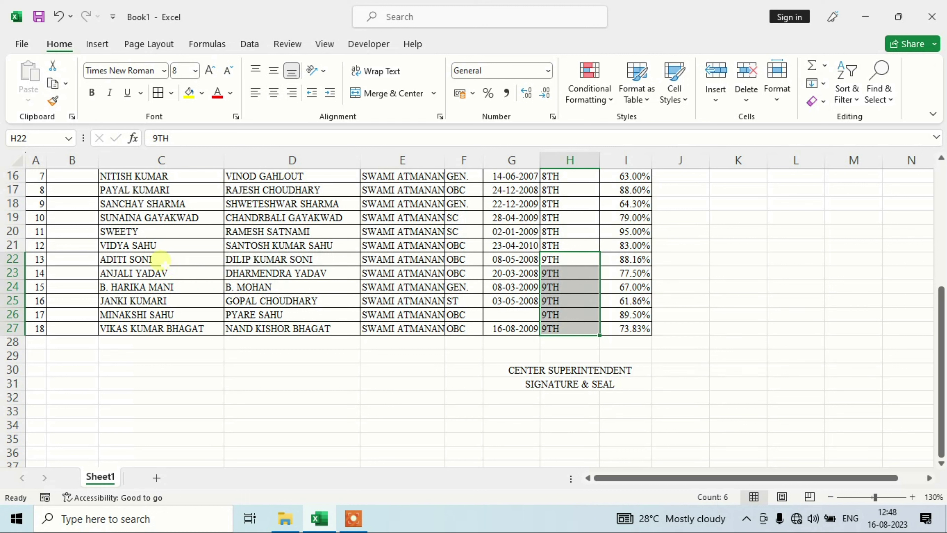
pyautogui.moveTo(161, 260); pyautogui.dragTo(163, 330)
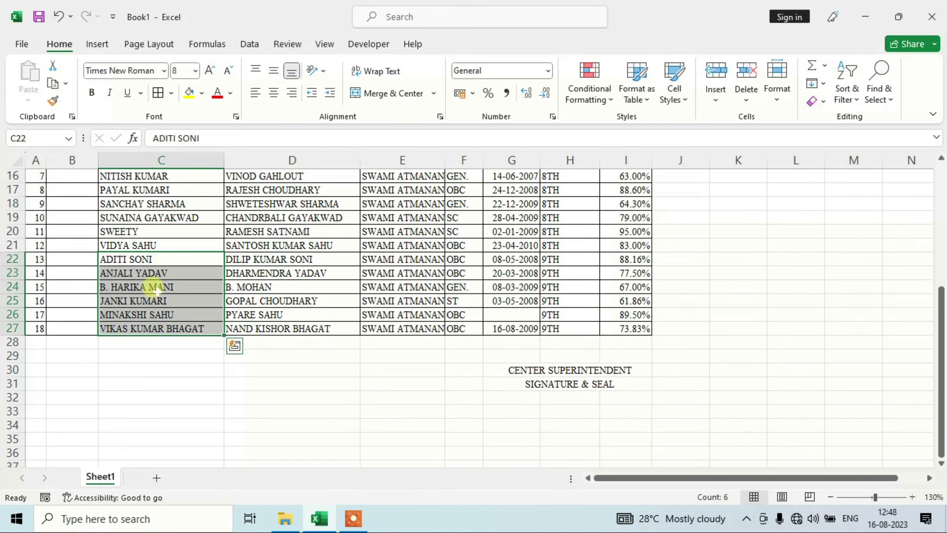
pyautogui.scroll(3, 356, 395)
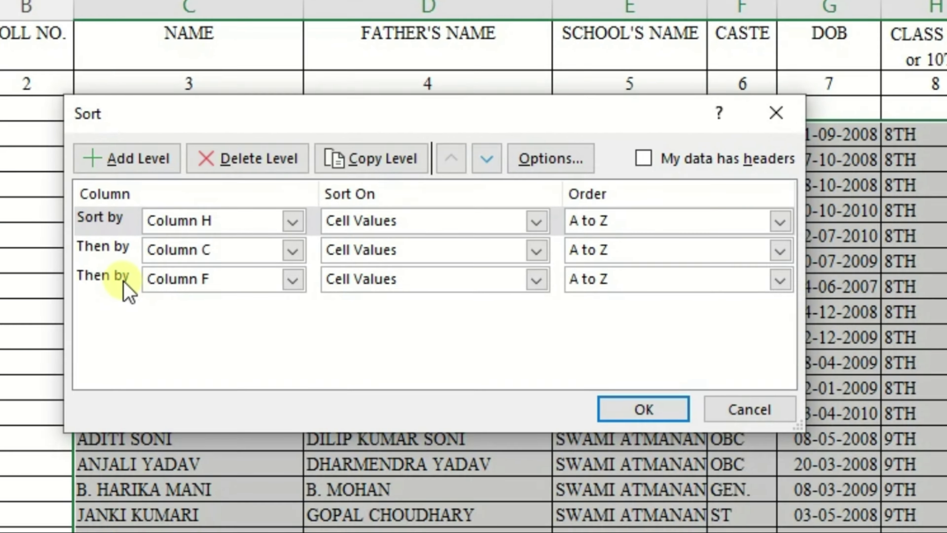
# Step: Delete the Column F caste level and reapply the class-then-name sort
pyautogui.click(124, 283)
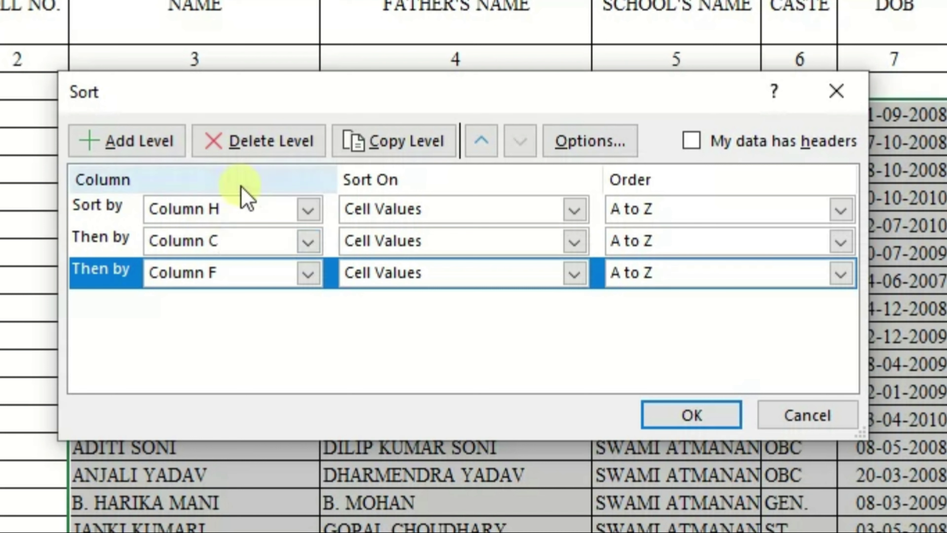
pyautogui.click(252, 144)
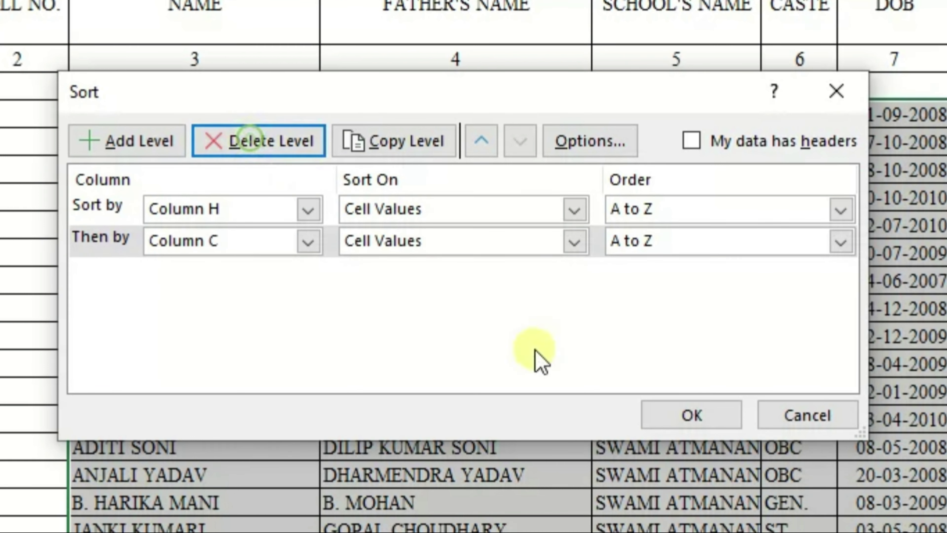
pyautogui.click(730, 426)
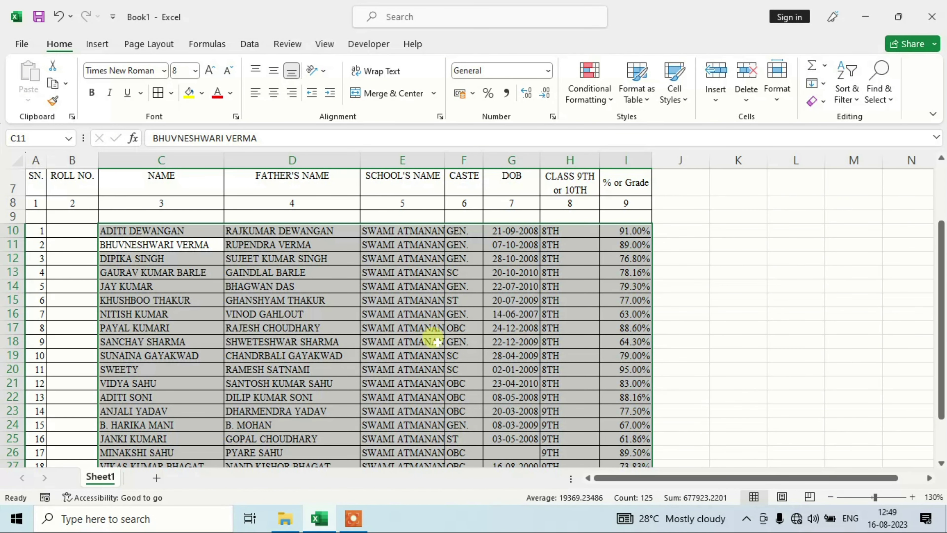
pyautogui.click(573, 232)
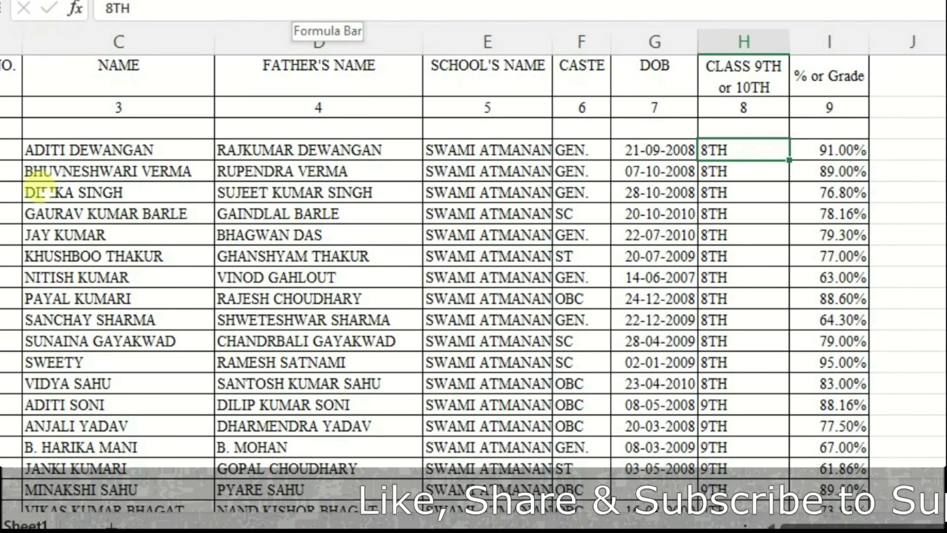
pyautogui.scroll(-2, 440, 429)
pyautogui.scroll(-1, 441, 429)
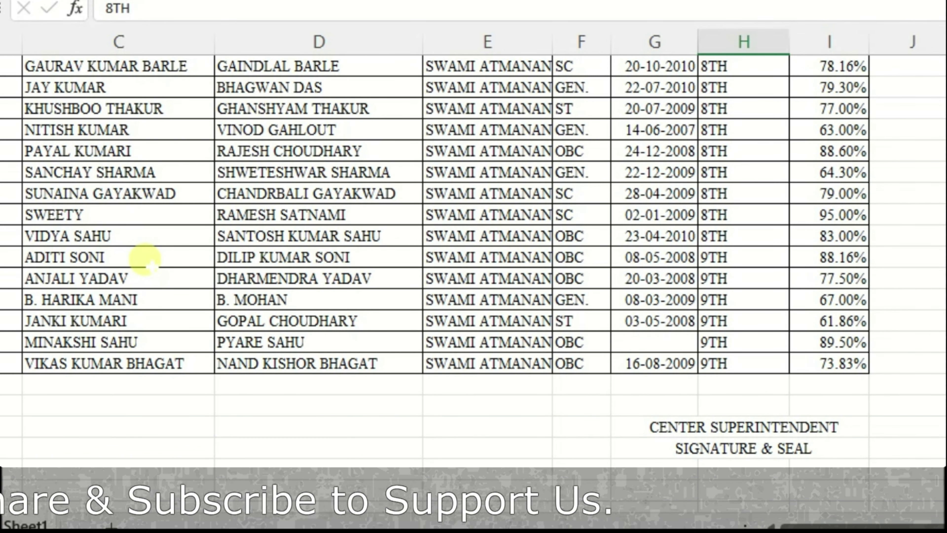
pyautogui.moveTo(143, 257); pyautogui.dragTo(152, 361)
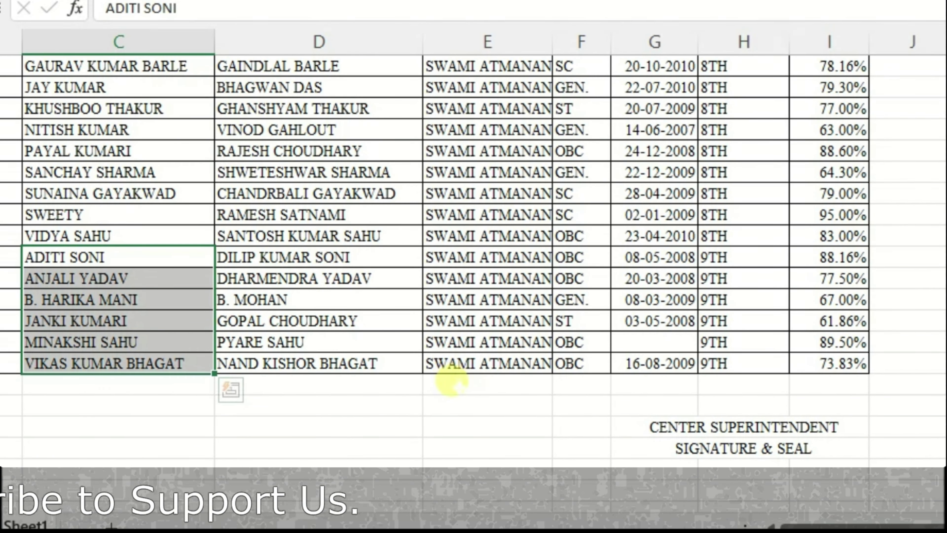